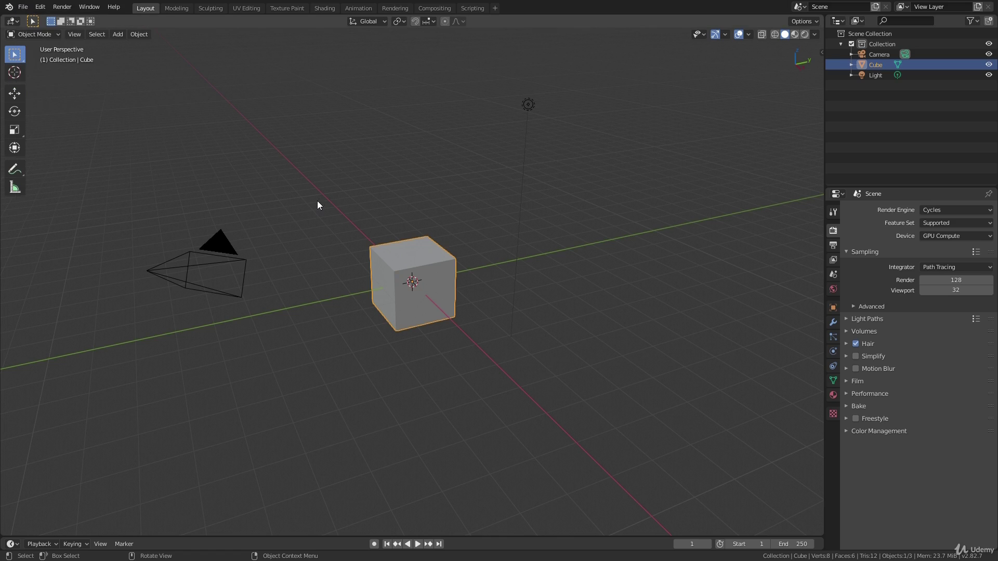
# Save the file as saving_lecture in the "09 - Saving and Loading" folder.
pyautogui.hotkey('ctrl', 'shift', 's')
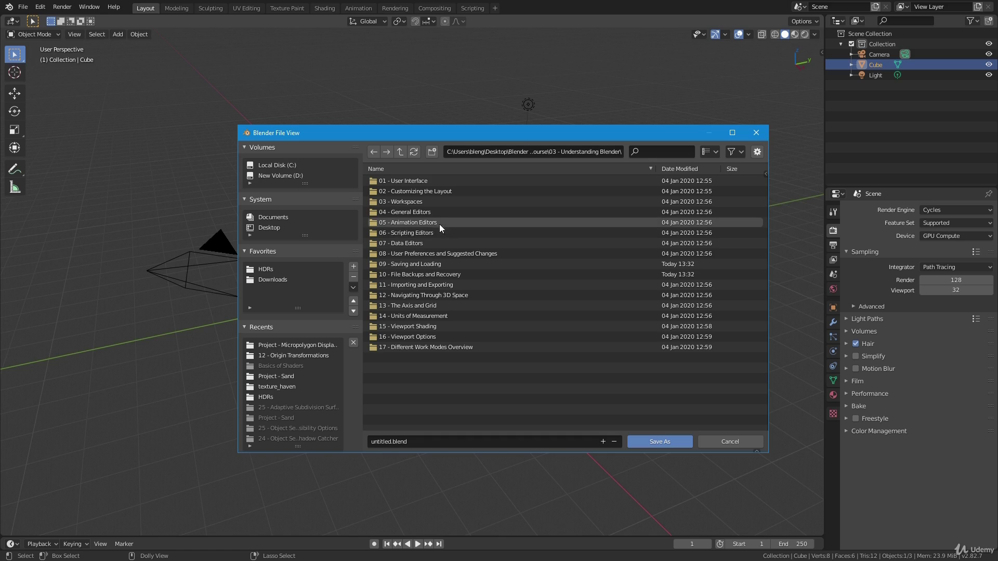
pyautogui.click(426, 264)
pyautogui.click(416, 441)
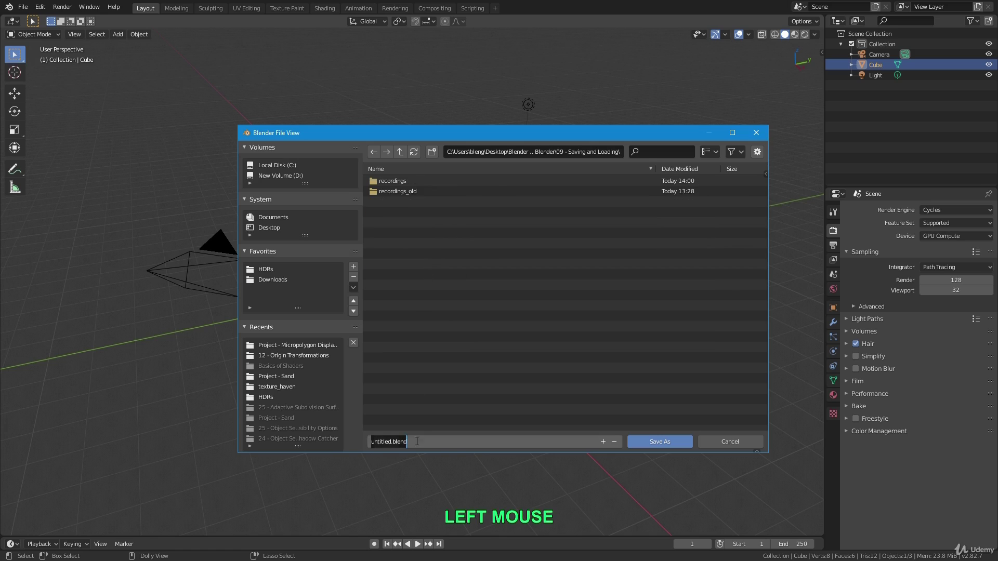
pyautogui.write('saving_')
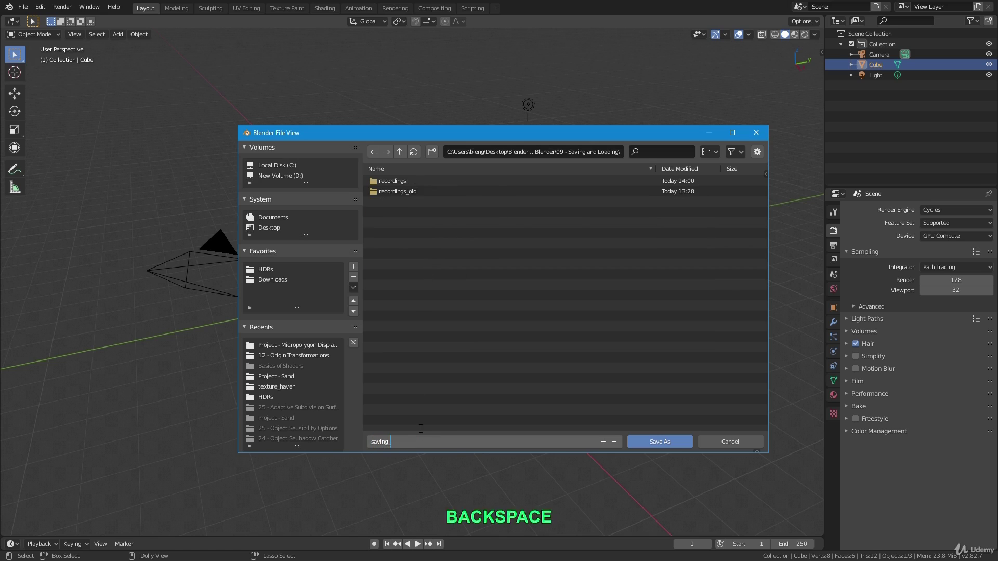
pyautogui.write('lecture')
pyautogui.press('Return')
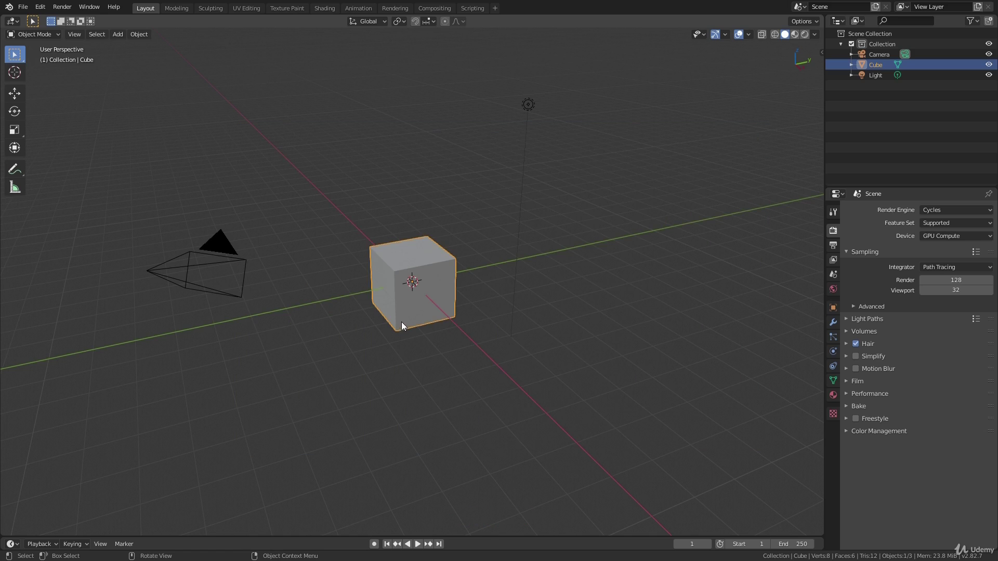
# In Edit Mode, select the four vertices of one side face of the cube and extrude them outward along the X axis into a long box.
pyautogui.press('Tab')
pyautogui.click(400, 339)
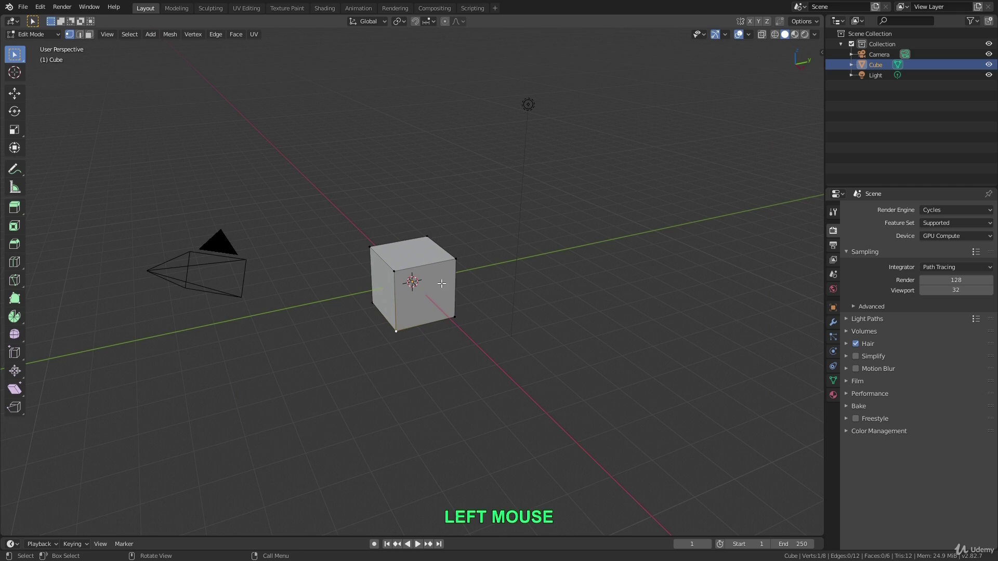
pyautogui.keyDown('shift'); pyautogui.click(400, 273); pyautogui.keyUp('shift')
pyautogui.keyDown('shift'); pyautogui.click(455, 272); pyautogui.keyUp('shift')
pyautogui.keyDown('shift'); pyautogui.click(455, 316); pyautogui.keyUp('shift')
pyautogui.moveTo(418, 297); pyautogui.dragTo(447, 284, button='middle')
pyautogui.press('e')
pyautogui.click(520, 310)
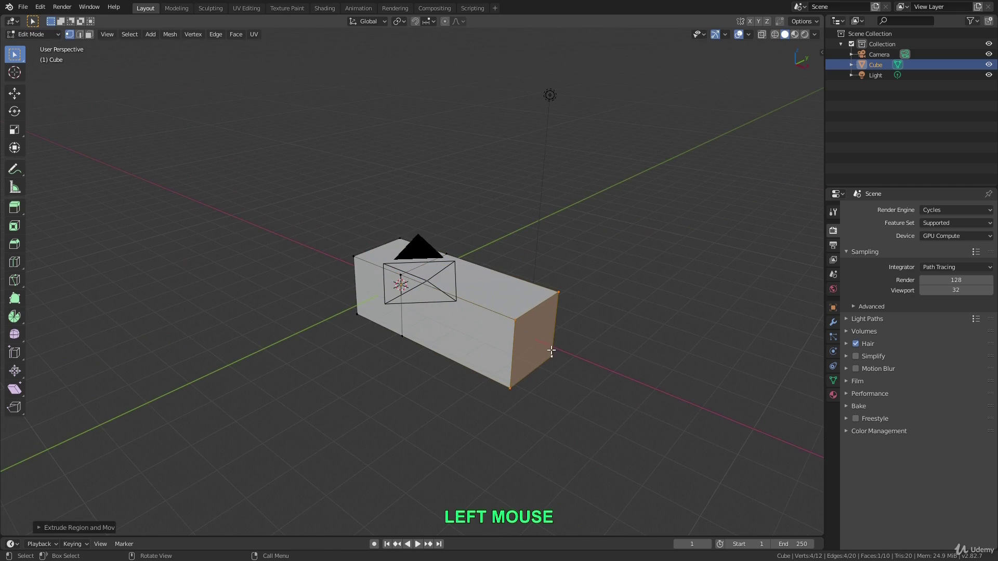
# Extrude the top edge of the box's end face four times into a strip arching back over the box.
pyautogui.click(517, 321)
pyautogui.keyDown('shift'); pyautogui.click(558, 293); pyautogui.keyUp('shift')
pyautogui.moveTo(530, 335); pyautogui.dragTo(536, 331, button='middle')
pyautogui.press('e')
pyautogui.click(629, 256)
pyautogui.press('e')
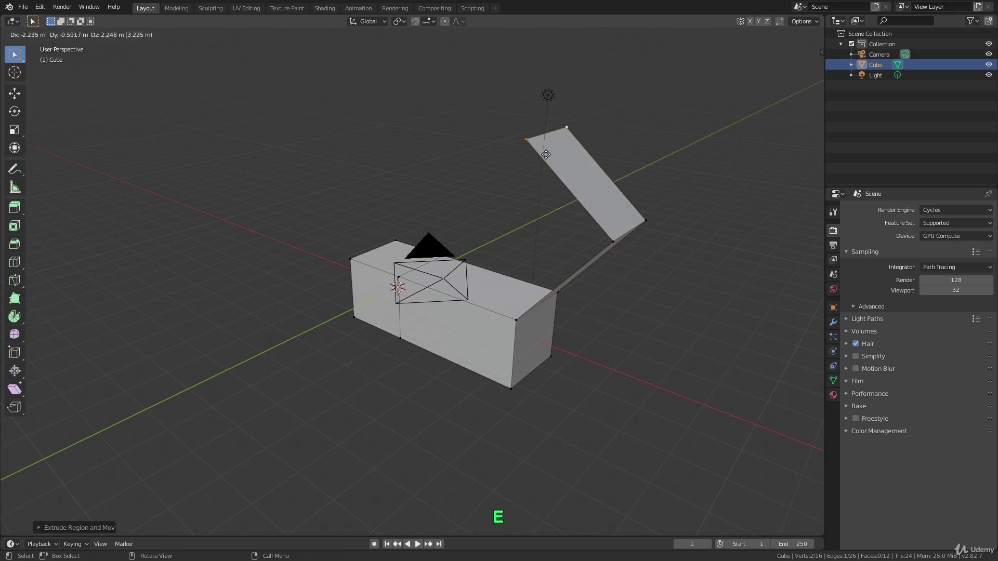
pyautogui.click(545, 155)
pyautogui.press('e')
pyautogui.click(256, 217)
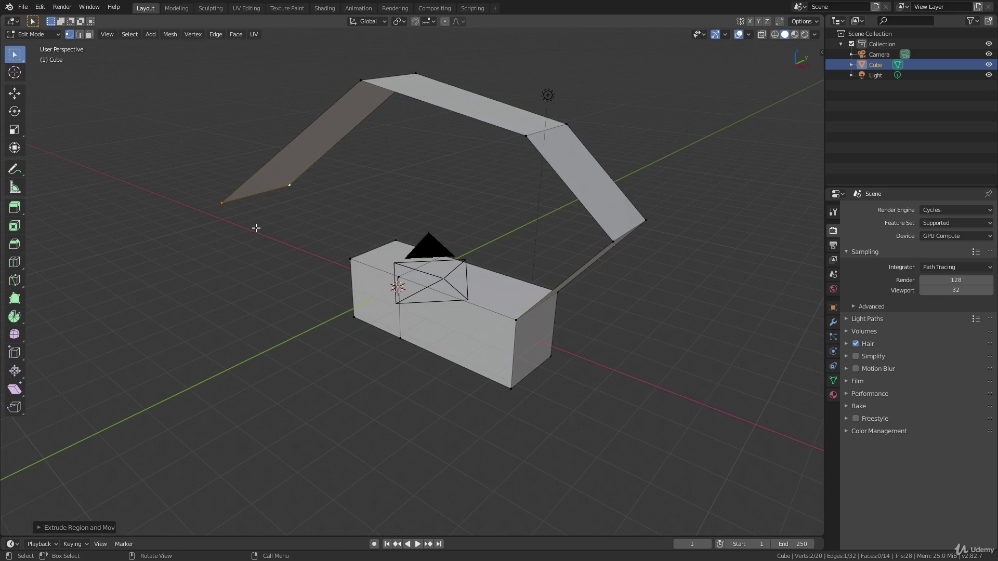
# Save the edits to the current file, and save an incremented version as saving_lecture2.blend.
pyautogui.press('ctrl')
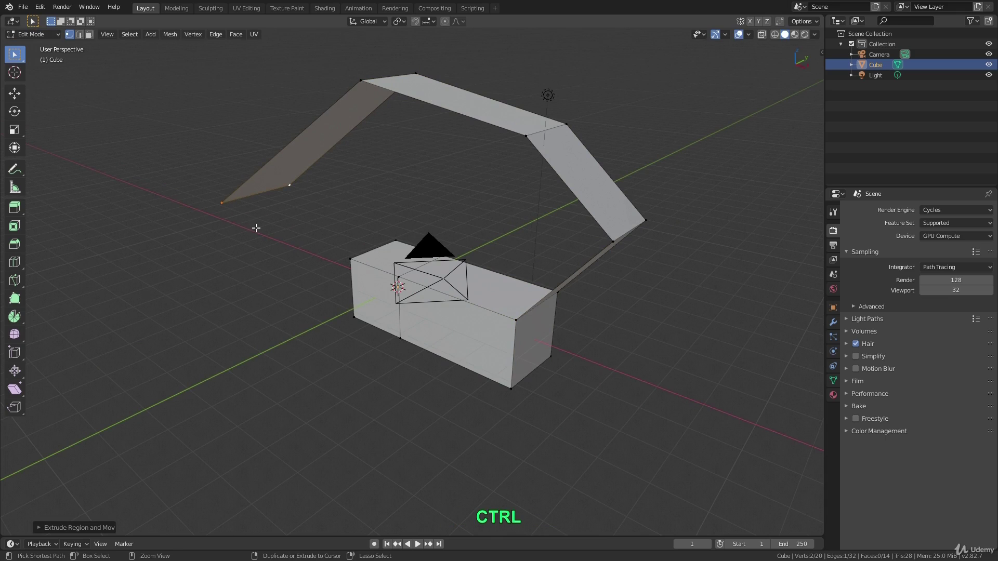
pyautogui.hotkey('ctrl', 's')
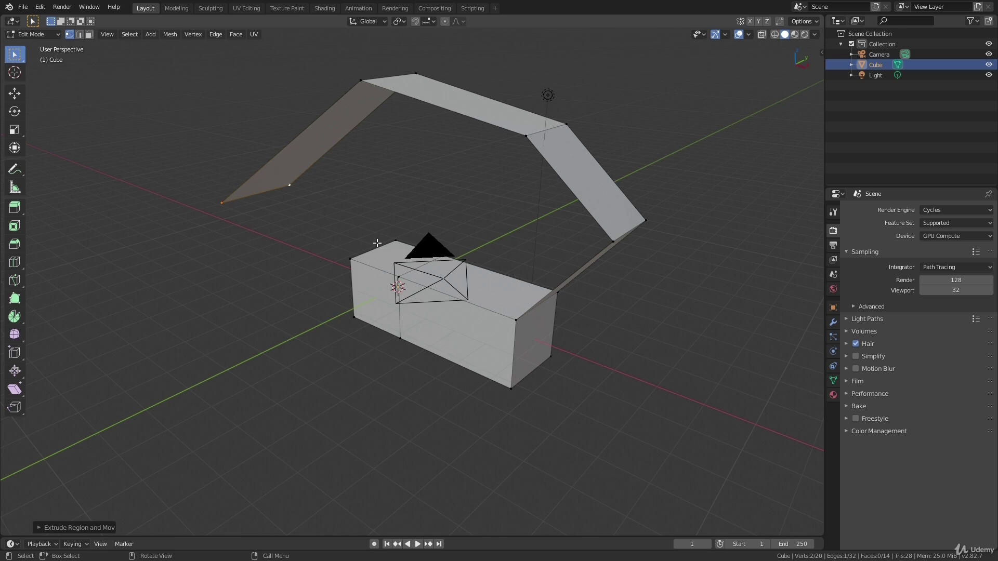
pyautogui.hotkey('ctrl', 'shift', 's')
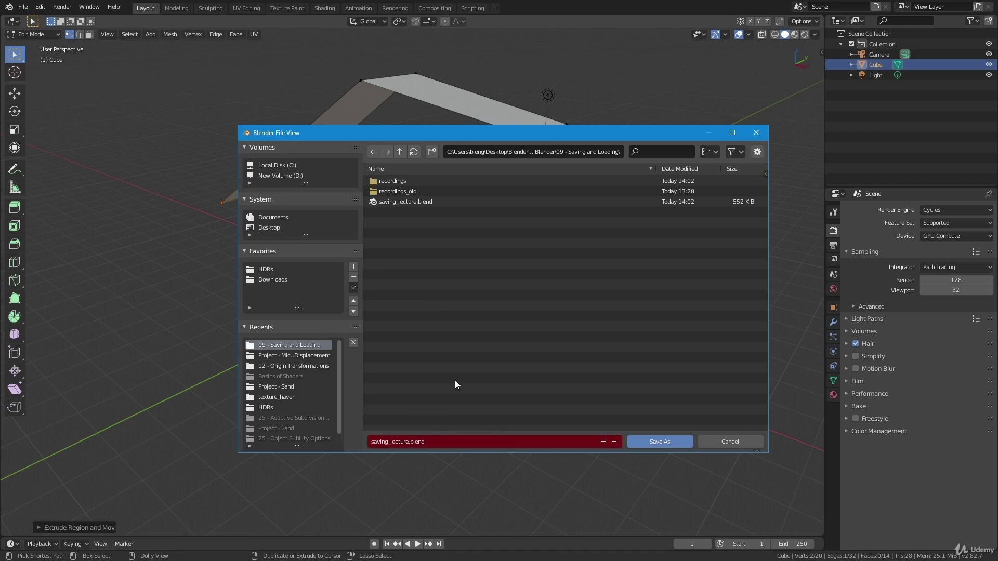
pyautogui.press('KP_Add')
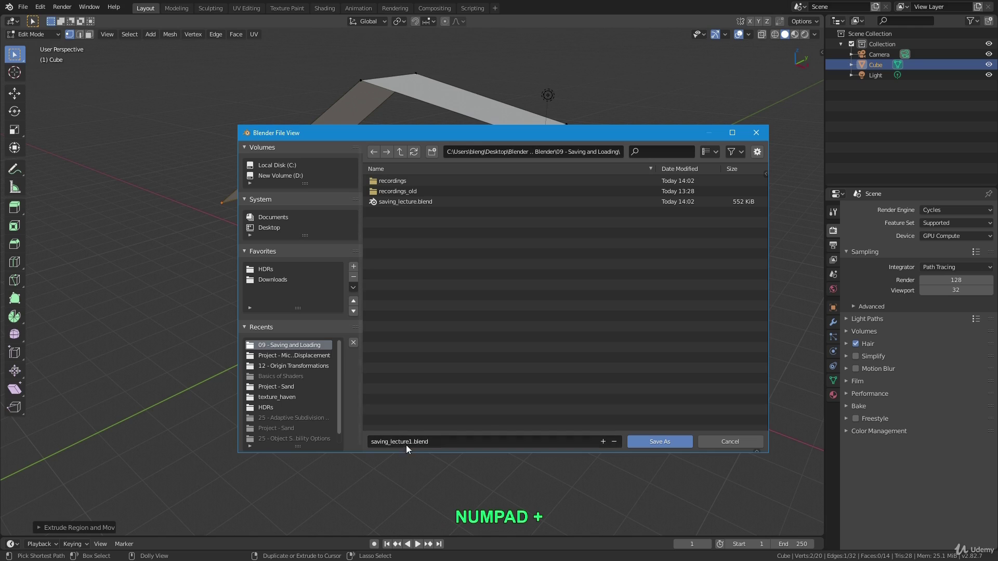
pyautogui.press('KP_Add')
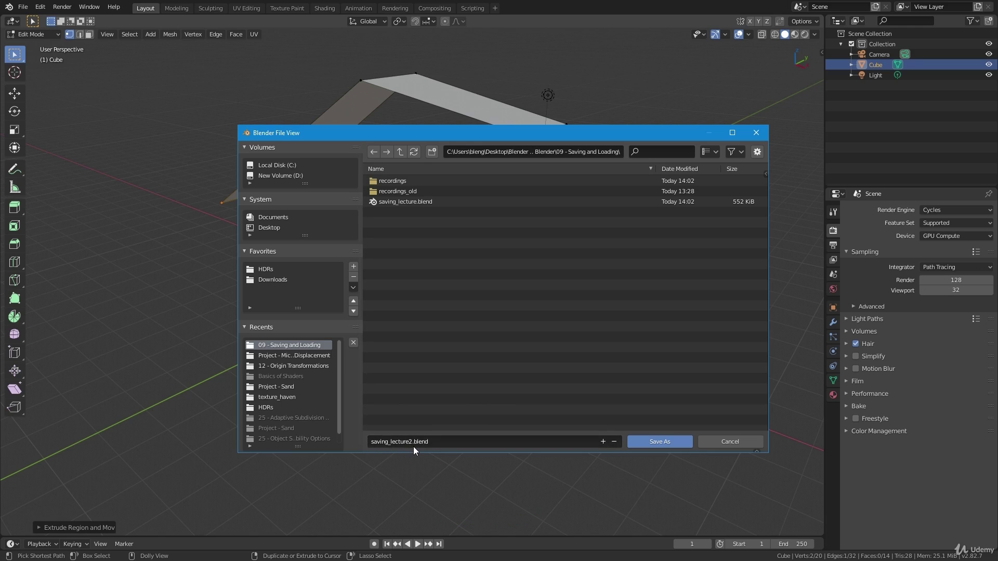
pyautogui.press('Return')
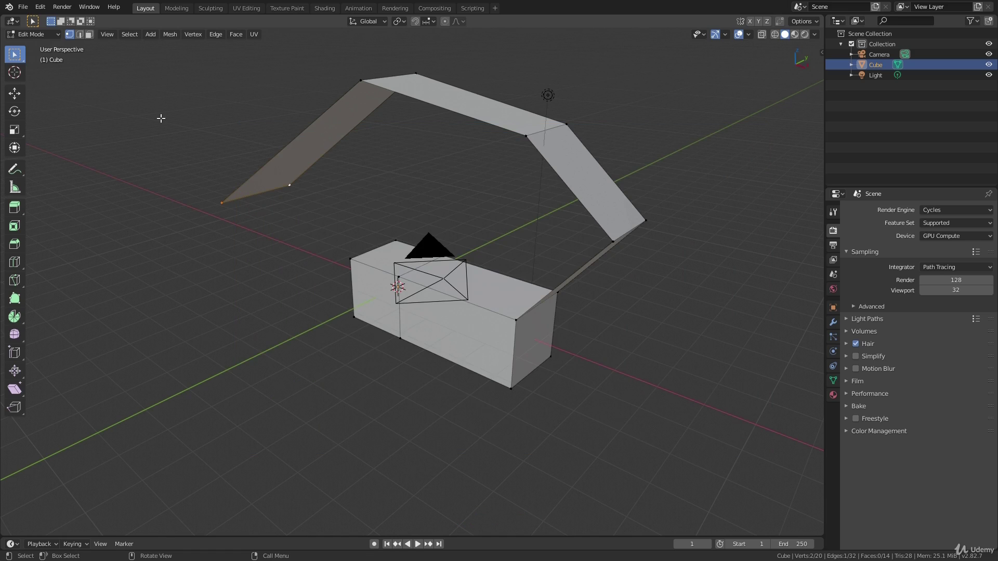
# Save a copy of the file named saving_lecture_backup.blend in the same folder.
pyautogui.click(24, 7)
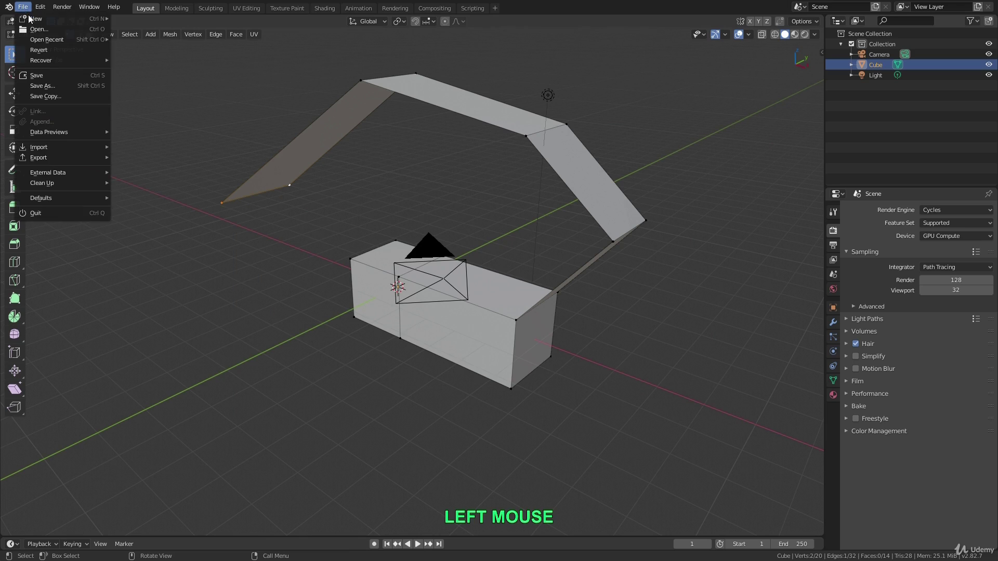
pyautogui.click(69, 96)
pyautogui.click(408, 441)
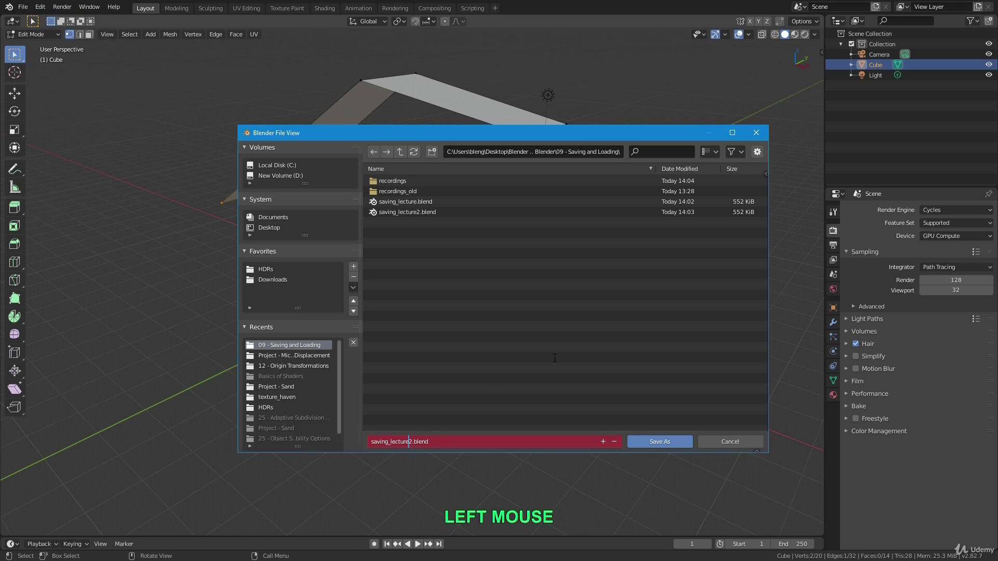
pyautogui.press('BackSpace')
pyautogui.write('_backup')
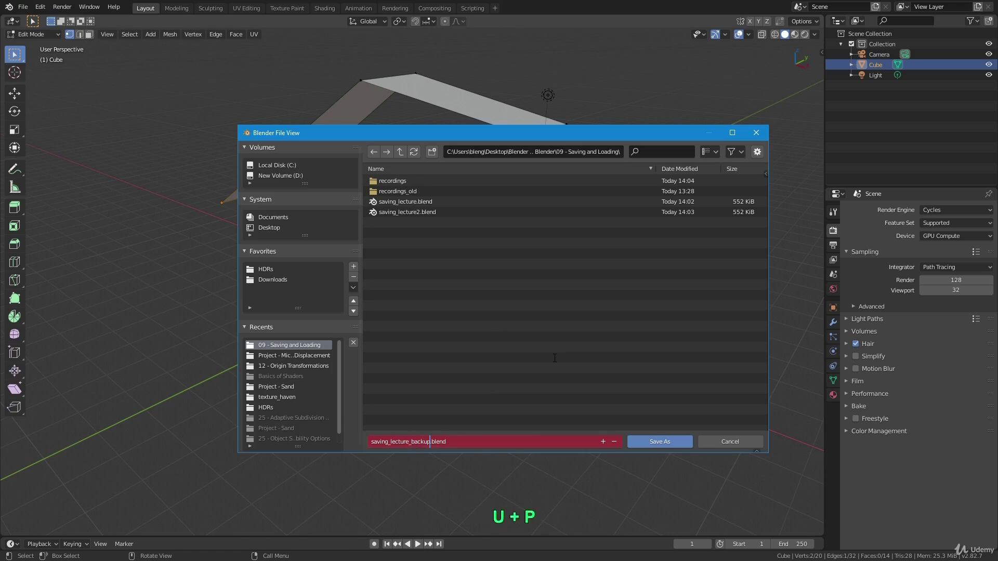
pyautogui.press('Return')
pyautogui.click(659, 442)
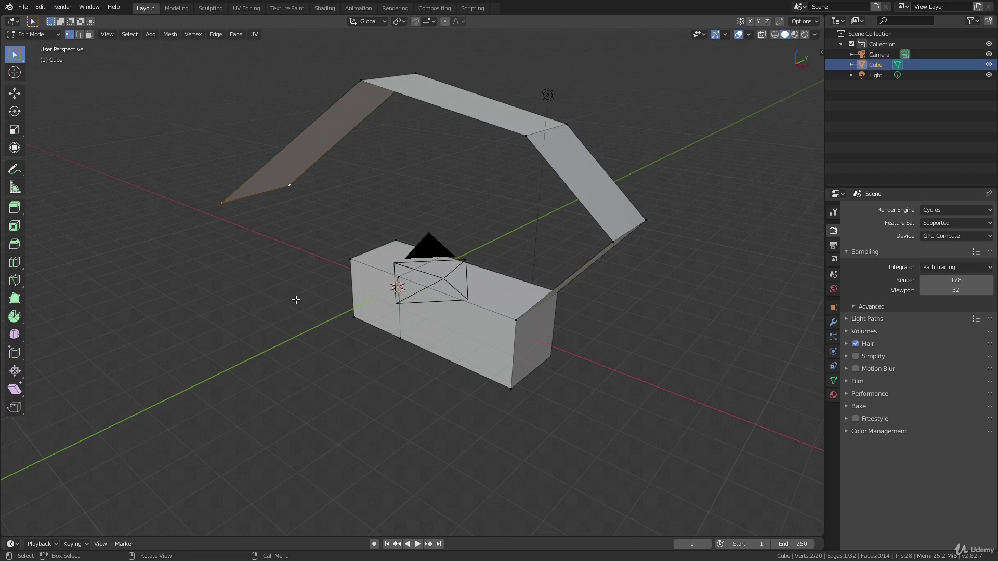
# Save another incremented version of the file as saving_lecture3.blend.
pyautogui.hotkey('ctrl', 'shift', 's')
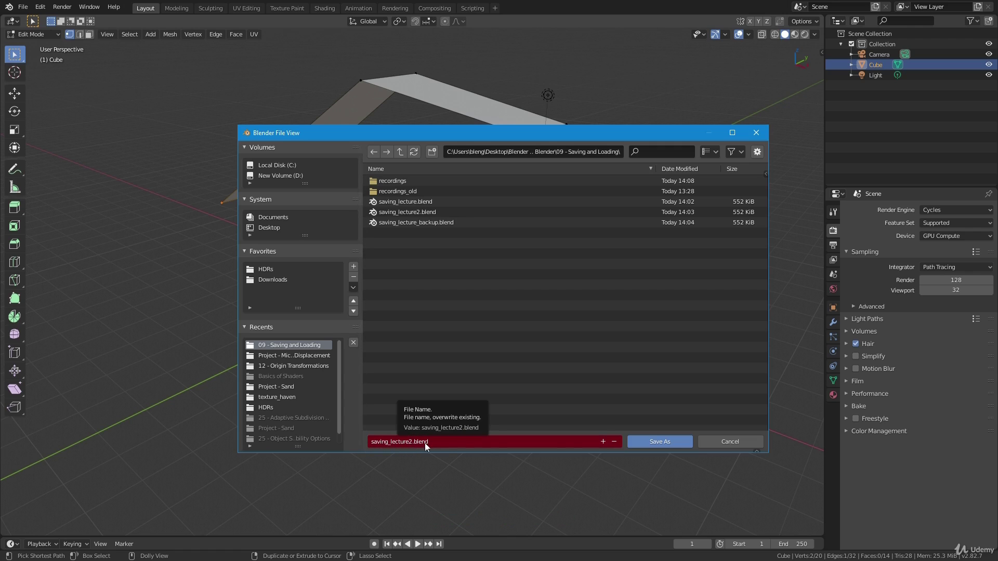
pyautogui.click(721, 439)
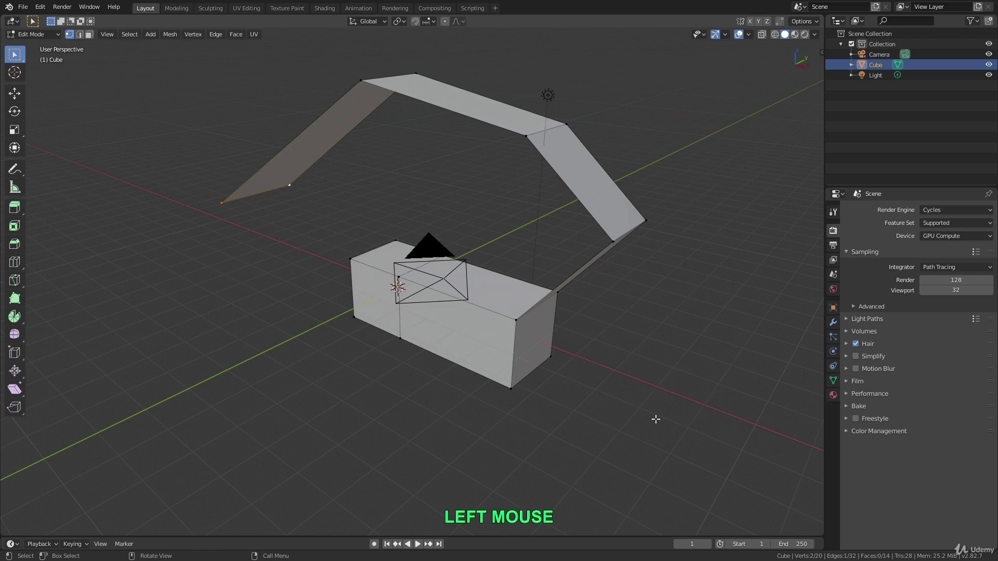
pyautogui.press('ctrl')
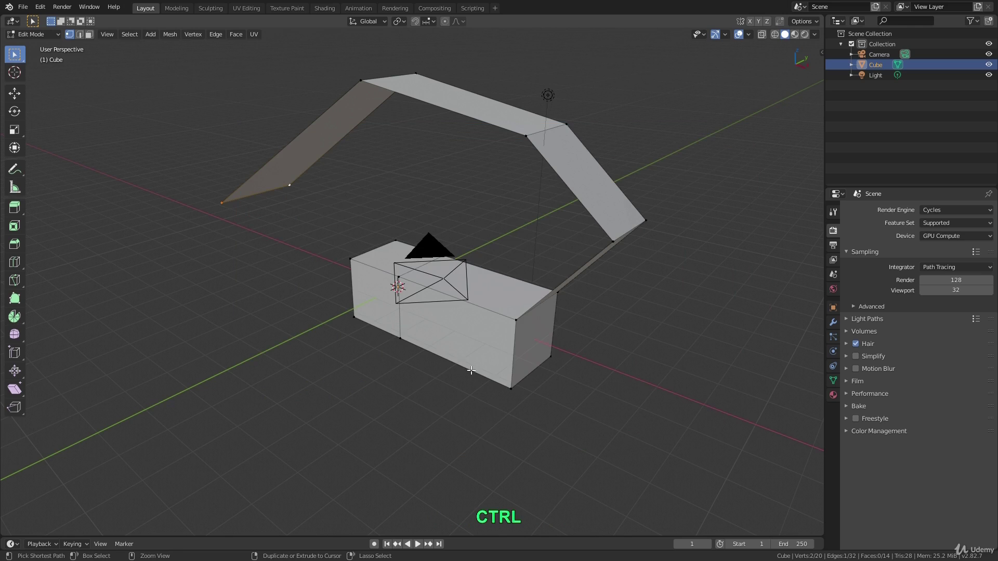
pyautogui.press('shift')
pyautogui.hotkey('ctrl', 'shift', 's')
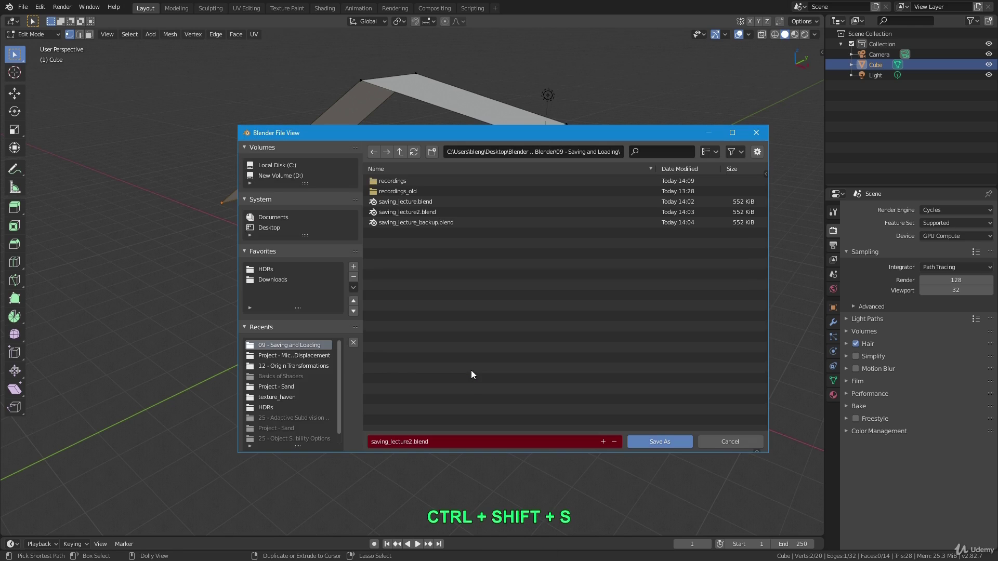
pyautogui.press('KP_Add')
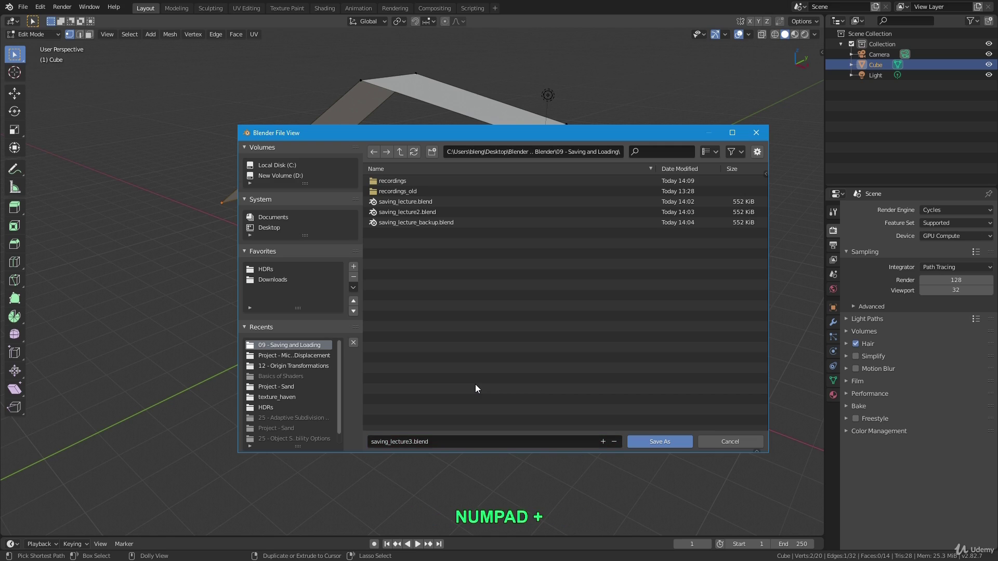
pyautogui.press('Return')
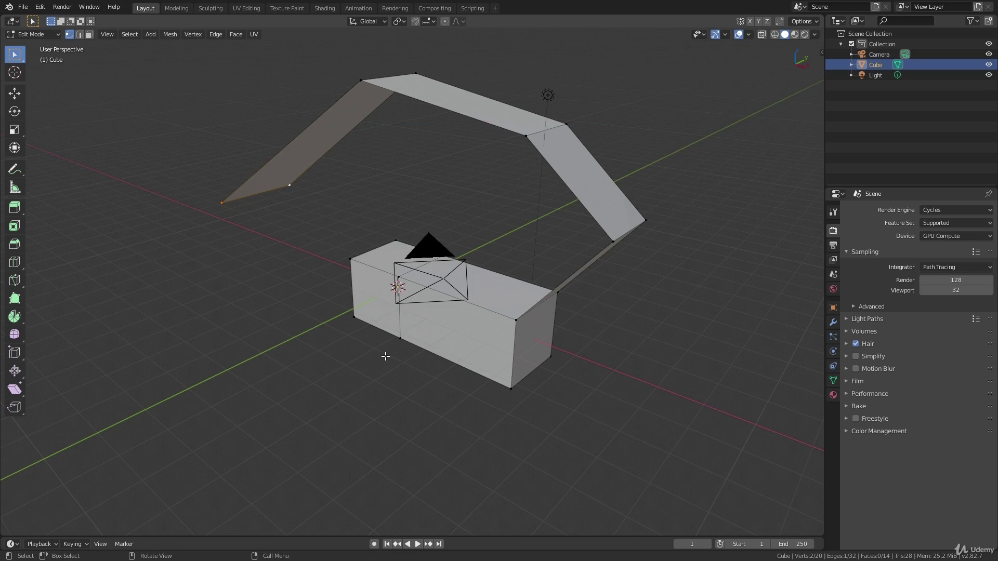
# Bring up the file browser for opening a file with its loading options shown, and turn Load UI off and back on.
pyautogui.hotkey('ctrl', 'o')
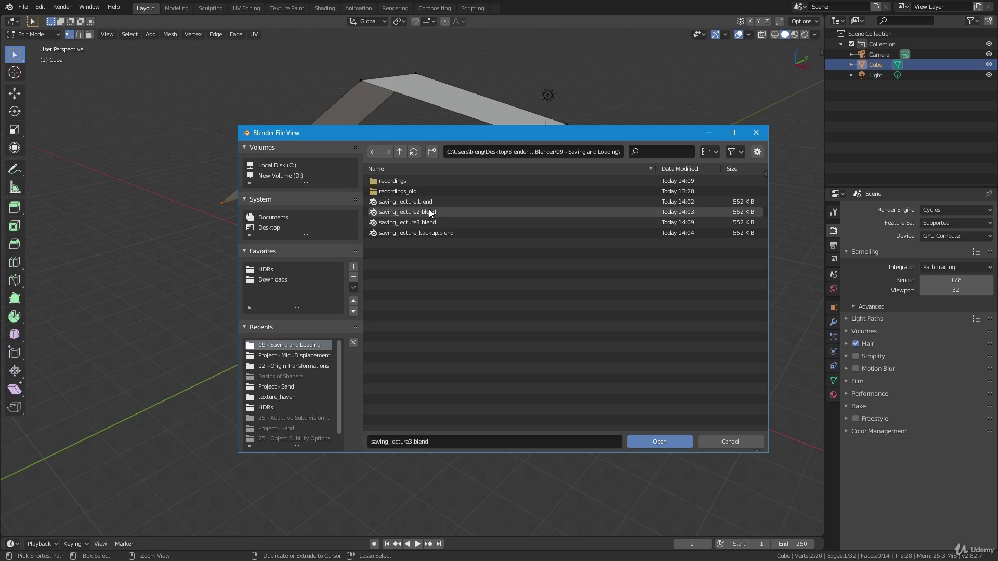
pyautogui.press('Escape')
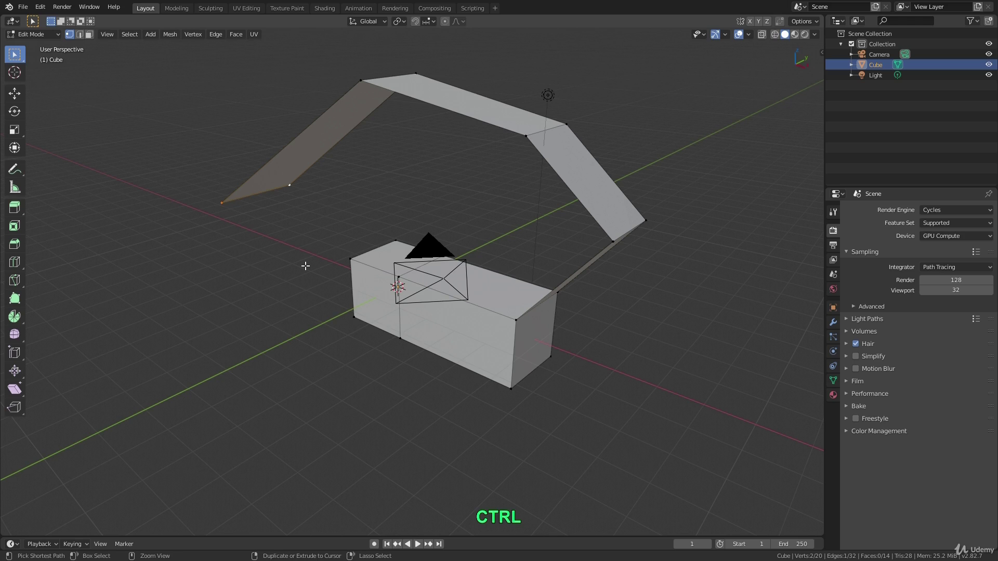
pyautogui.hotkey('ctrl', 'o')
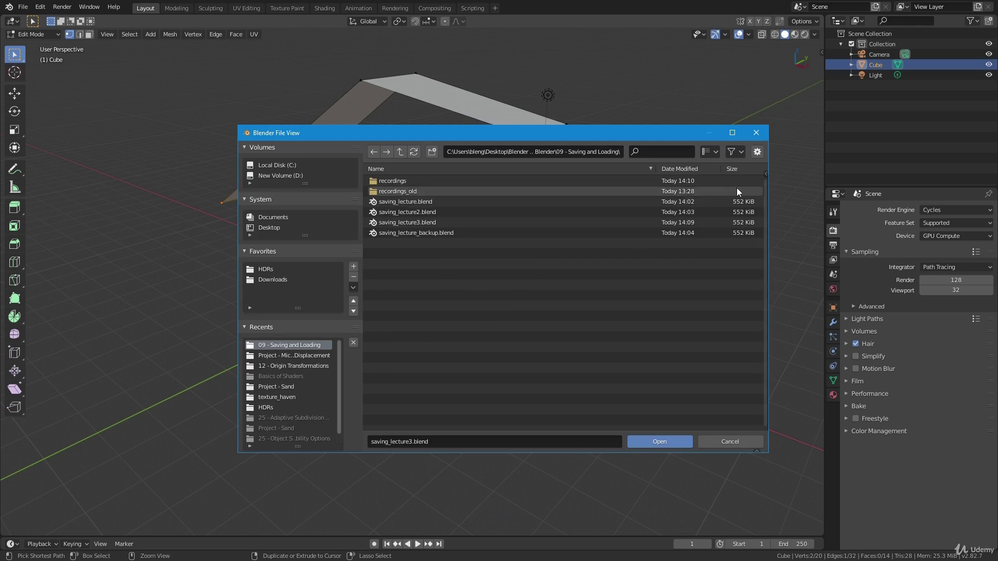
pyautogui.click(755, 155)
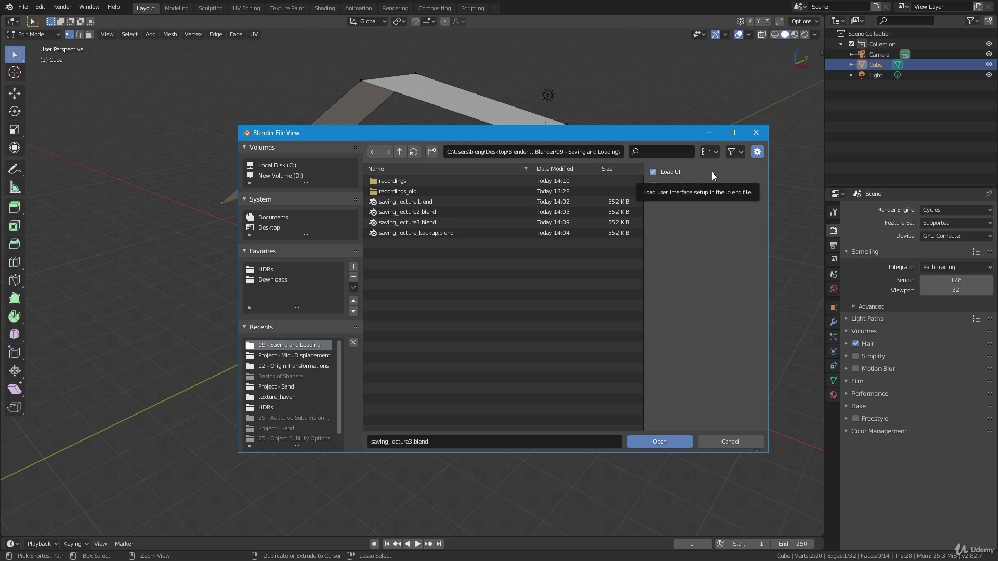
pyautogui.click(652, 171)
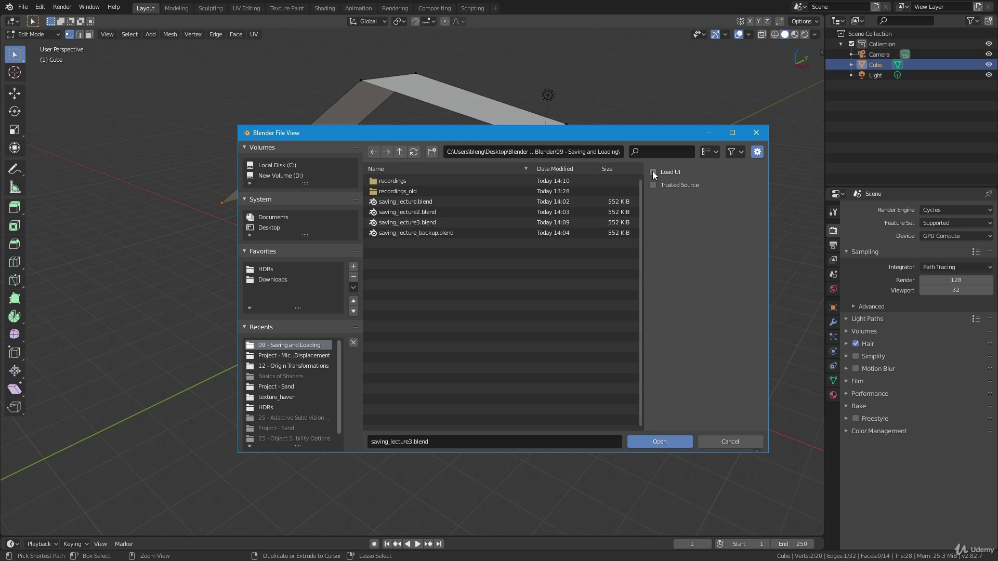
pyautogui.click(652, 171)
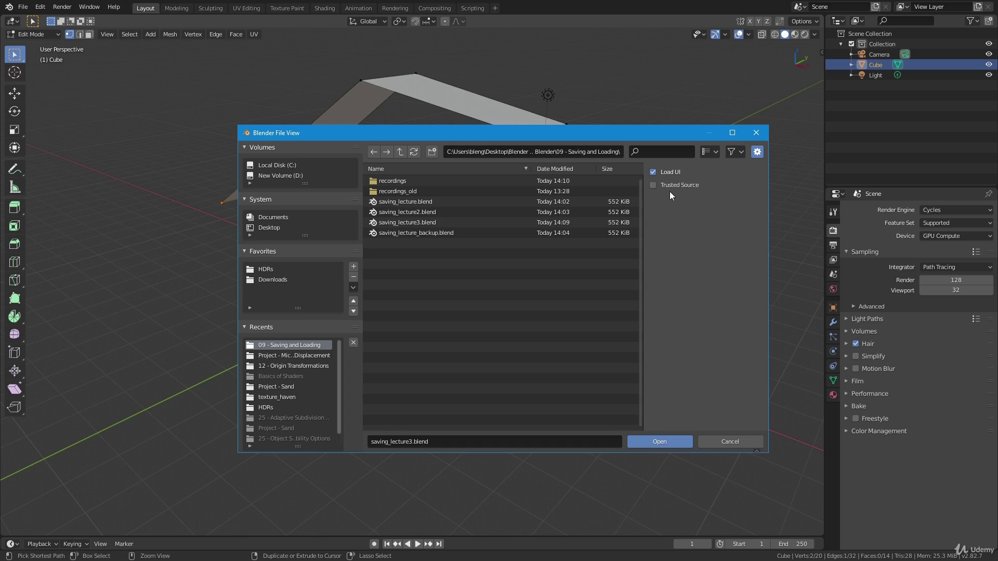
# Turn off file type filtering in the file browser to list all files, and turn filtering back on.
pyautogui.click(740, 152)
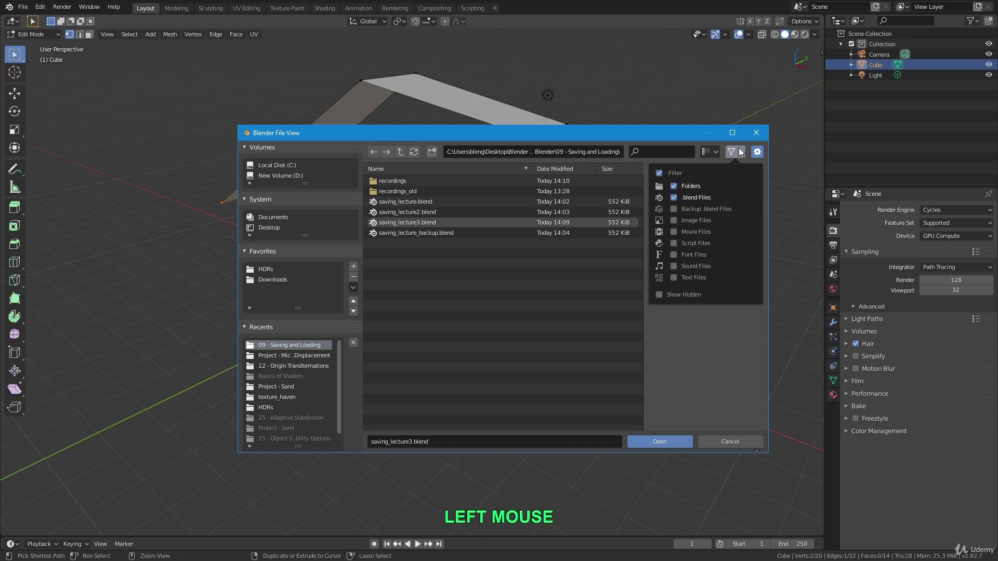
pyautogui.click(659, 173)
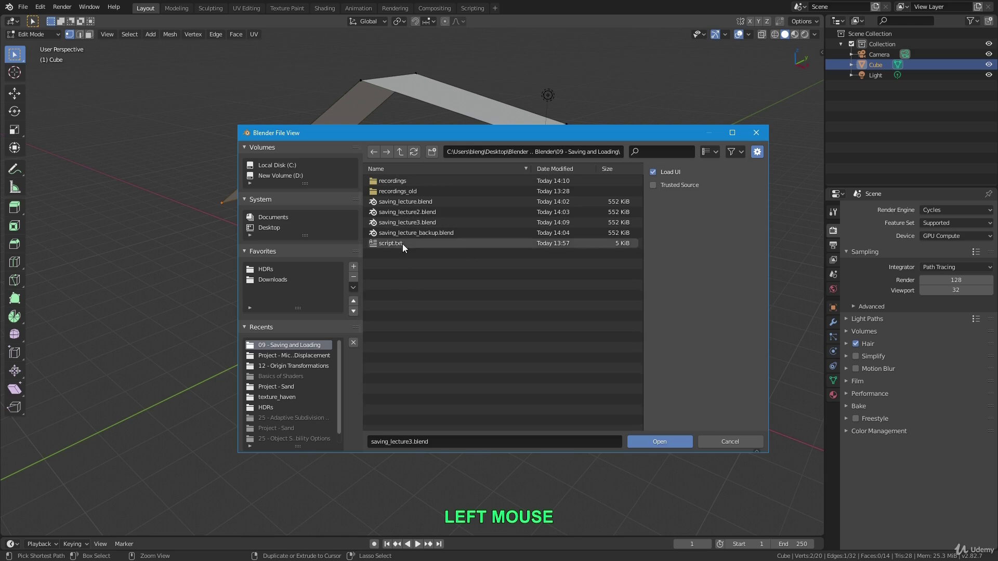
pyautogui.click(731, 152)
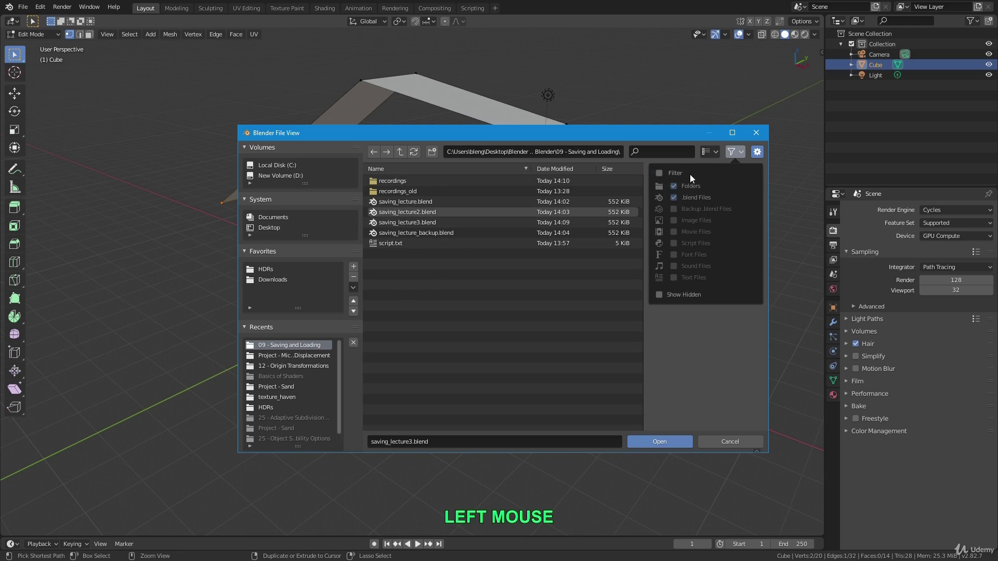
pyautogui.click(657, 171)
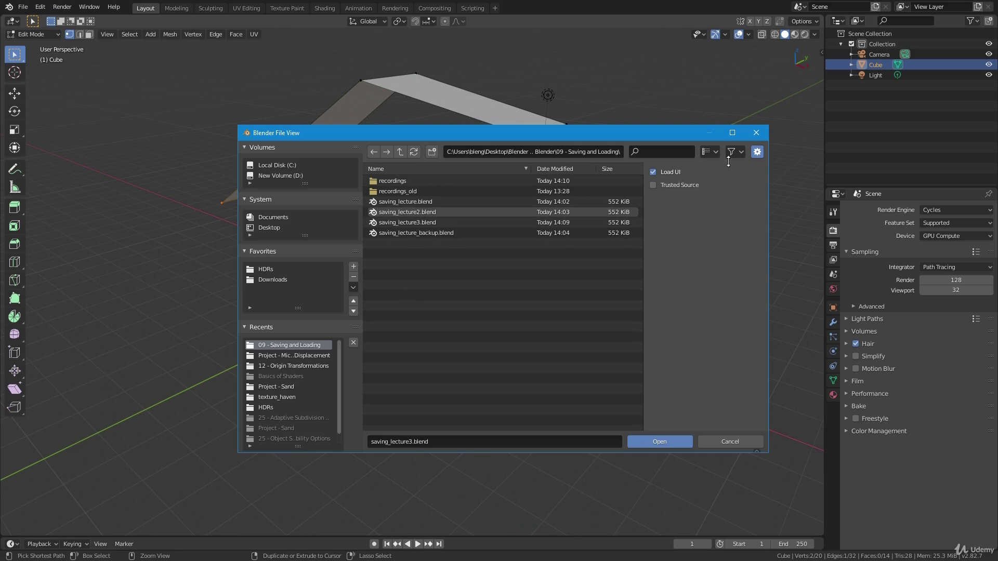
# Display the folder's files as Thumbnails, and switch back to the Vertical List display.
pyautogui.click(716, 152)
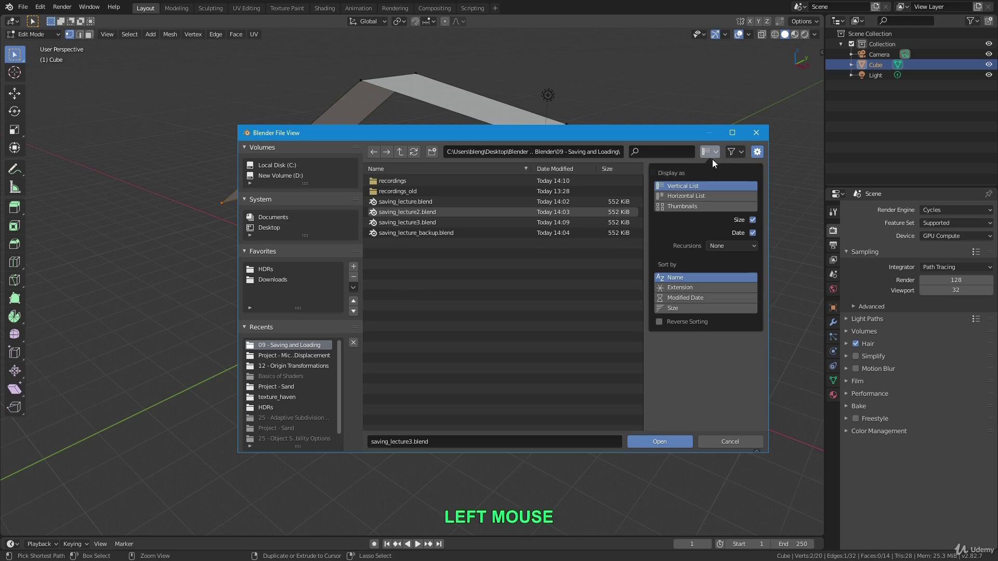
pyautogui.click(703, 206)
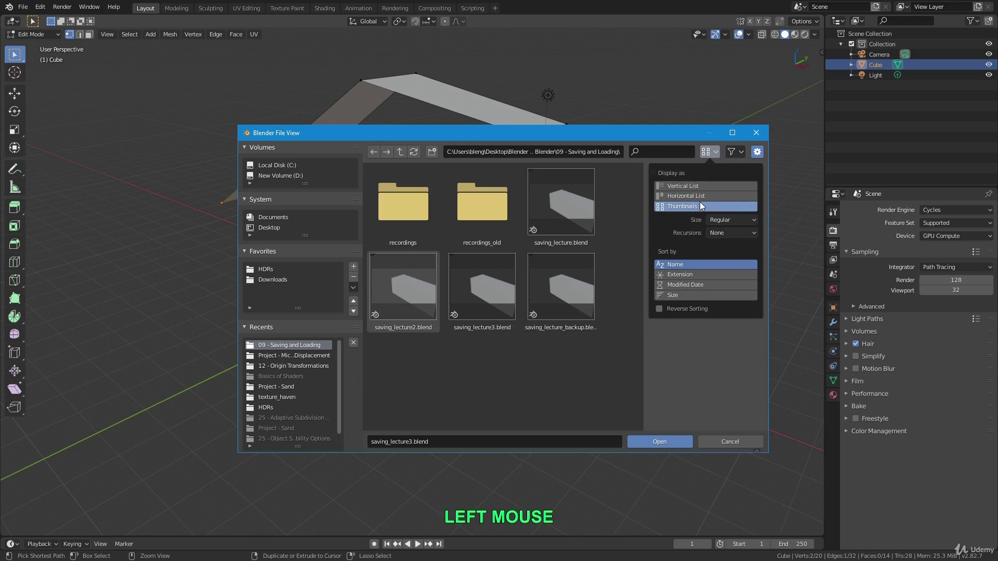
pyautogui.click(699, 188)
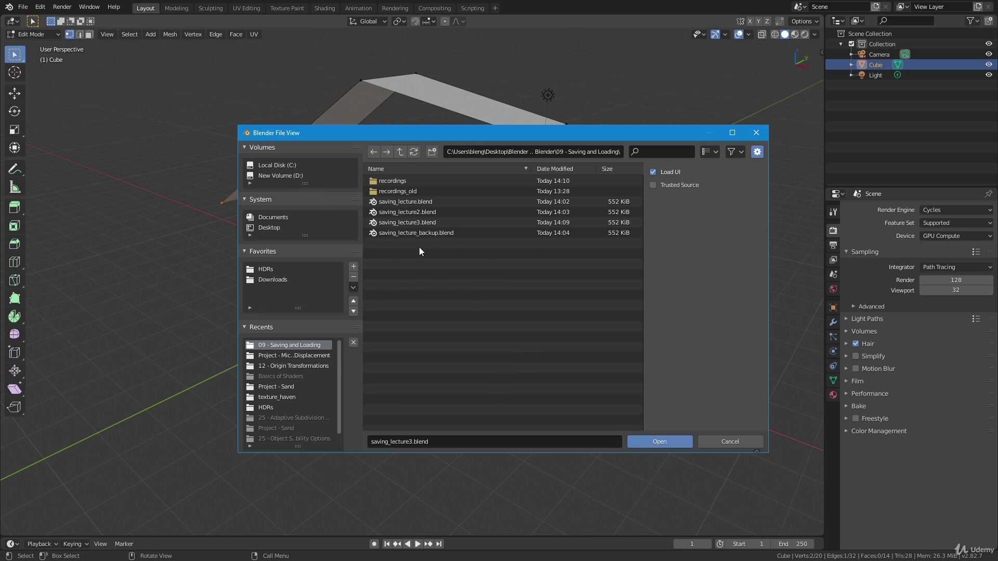
# Add the current "09 - Saving and Loading" folder to the file browser's Favorites.
pyautogui.click(354, 268)
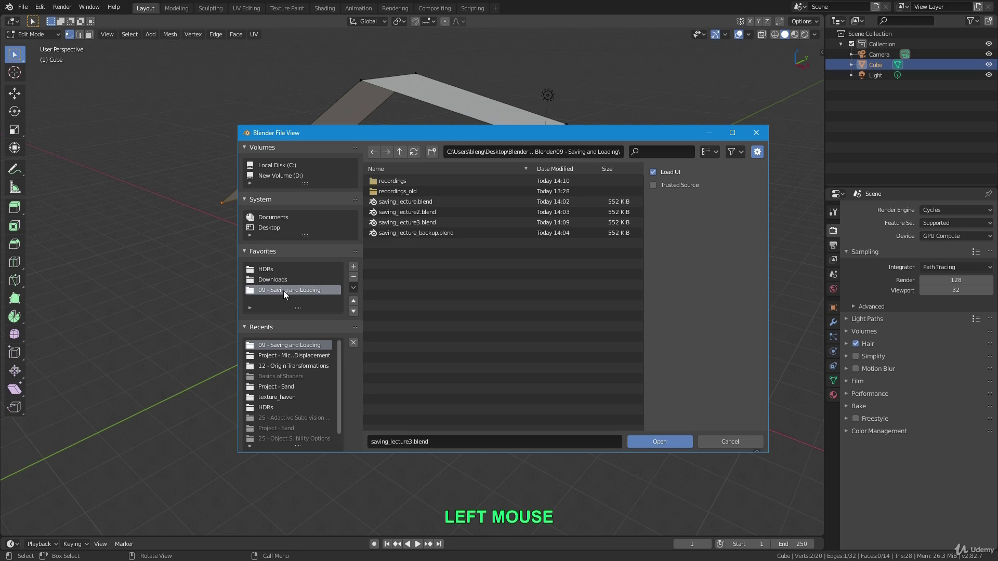